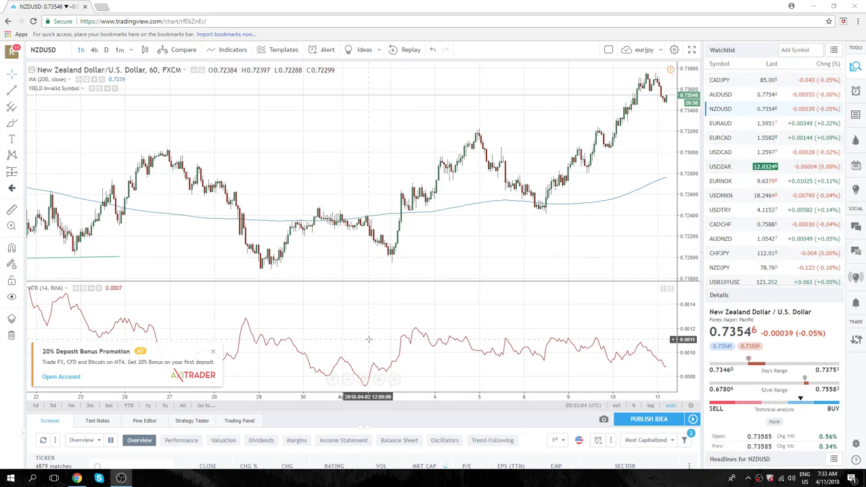
- Close the AxiTrader deposit bonus ad and choose 'Hide for now' on the ad-free upgrade offer
{"action": "left_click", "coordinate": [212, 353]}
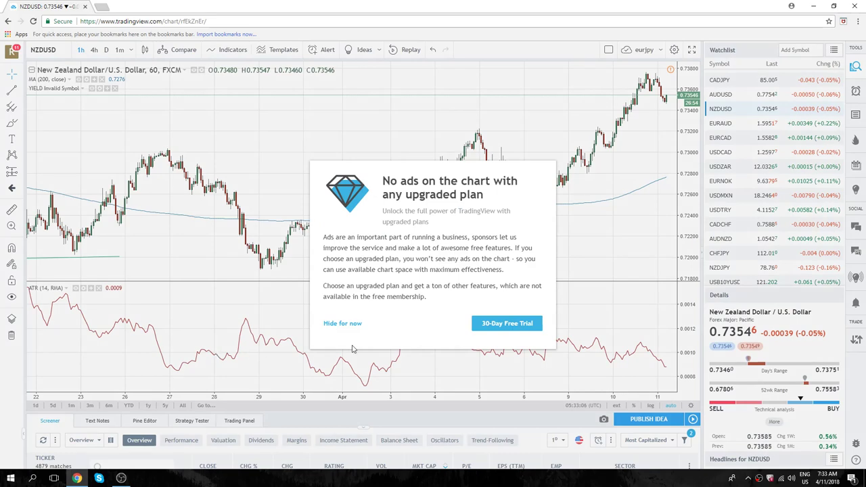
{"action": "left_click", "coordinate": [331, 324]}
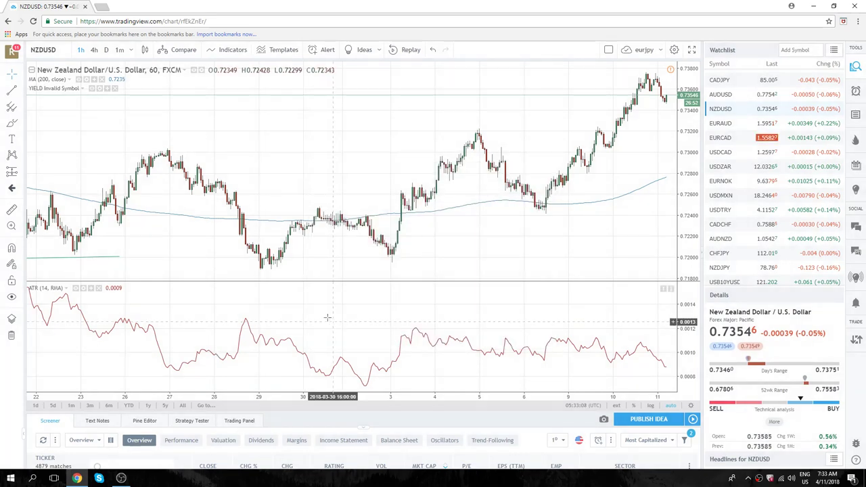
- Zoom the NZDUSD hourly chart in and out until roughly 19 Mar to 11 Apr is visible
{"action": "scroll", "coordinate": [445, 196], "scroll_direction": "up", "scroll_amount": 2}
{"action": "scroll", "coordinate": [445, 196], "scroll_direction": "up", "scroll_amount": 1}
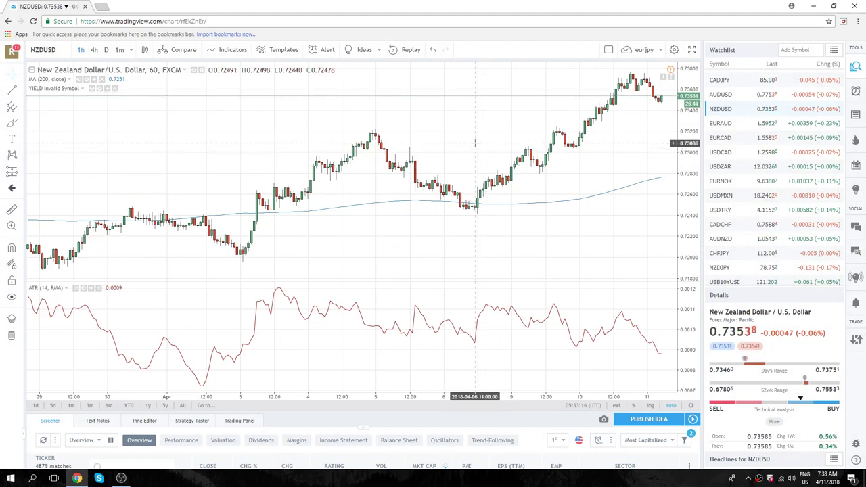
{"action": "scroll", "coordinate": [475, 140], "scroll_direction": "down", "scroll_amount": 2}
{"action": "scroll", "coordinate": [484, 121], "scroll_direction": "down", "scroll_amount": 1}
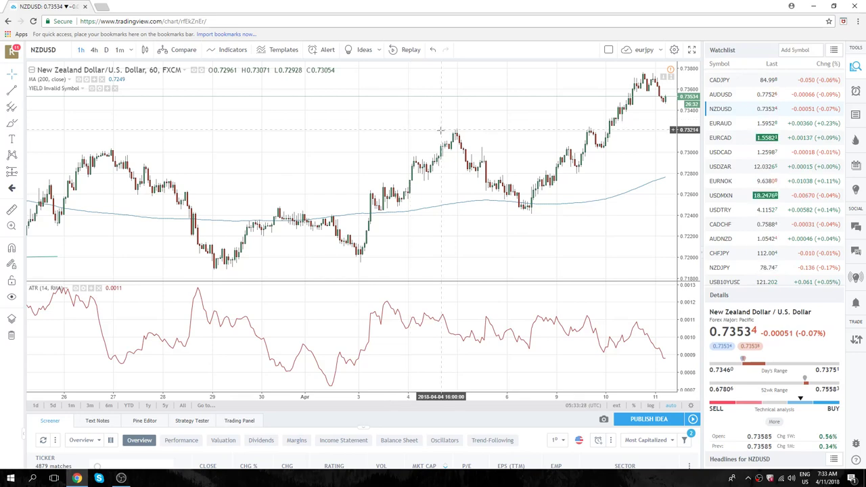
{"action": "scroll", "coordinate": [439, 129], "scroll_direction": "down", "scroll_amount": 1}
{"action": "scroll", "coordinate": [439, 130], "scroll_direction": "down", "scroll_amount": 1}
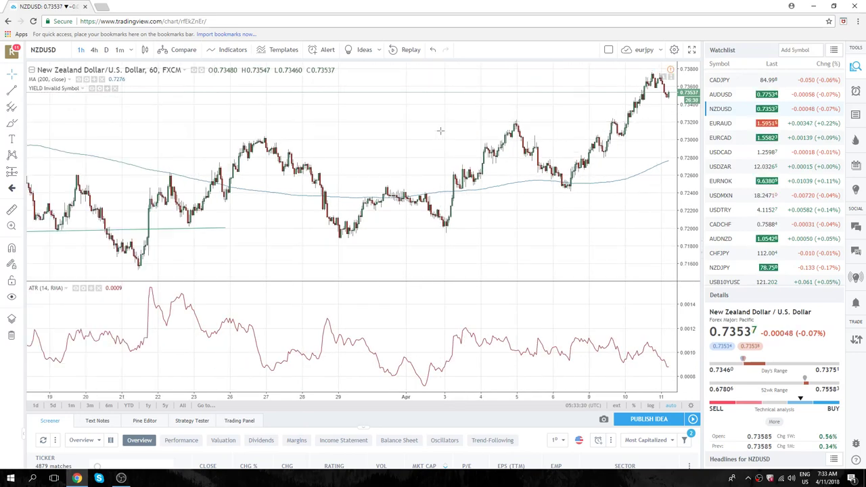
{"action": "scroll", "coordinate": [730, 182], "scroll_direction": "up", "scroll_amount": 2}
{"action": "scroll", "coordinate": [728, 182], "scroll_direction": "up", "scroll_amount": 3}
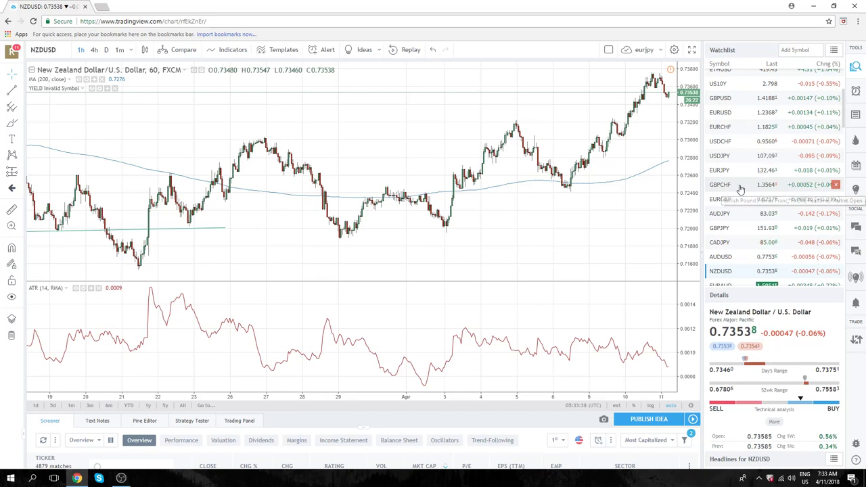
- Select ES1! at the top of the watchlist to load the S&P 500 E-mini hourly chart
{"action": "scroll", "coordinate": [740, 181], "scroll_direction": "up", "scroll_amount": 1}
{"action": "scroll", "coordinate": [740, 176], "scroll_direction": "up", "scroll_amount": 4}
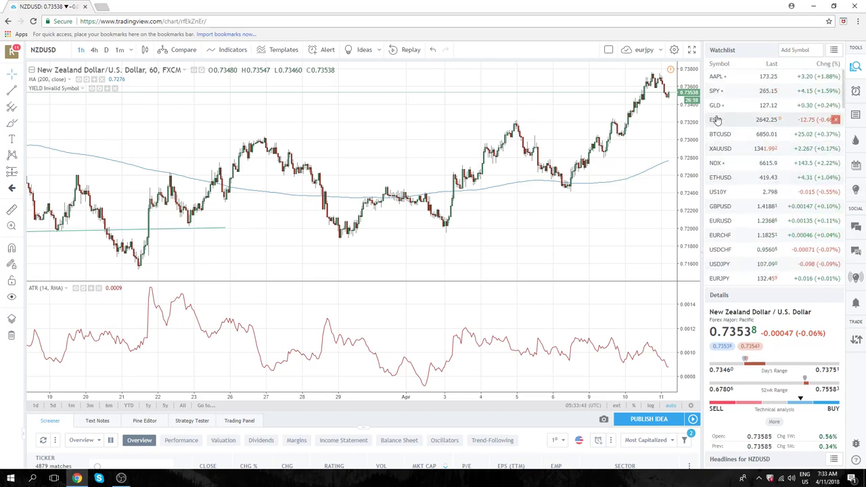
{"action": "left_click", "coordinate": [716, 120]}
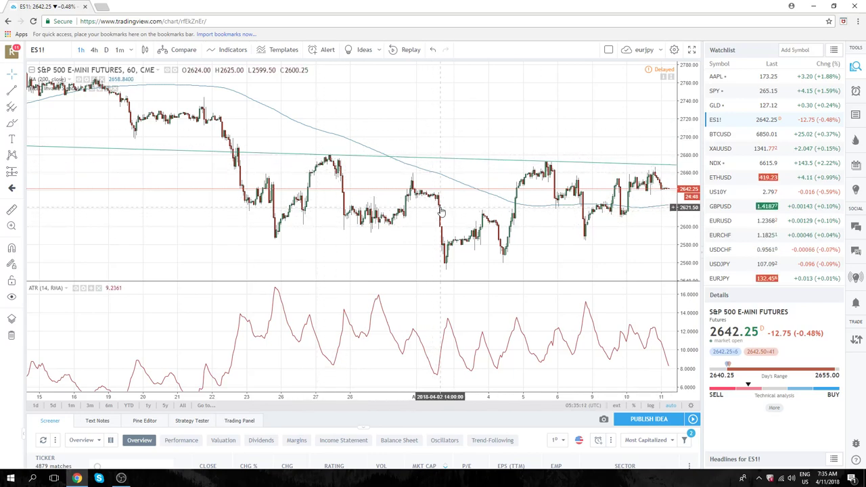
- Change the ES1! chart interval to 4h (240-minute) candles
{"action": "left_click", "coordinate": [95, 50]}
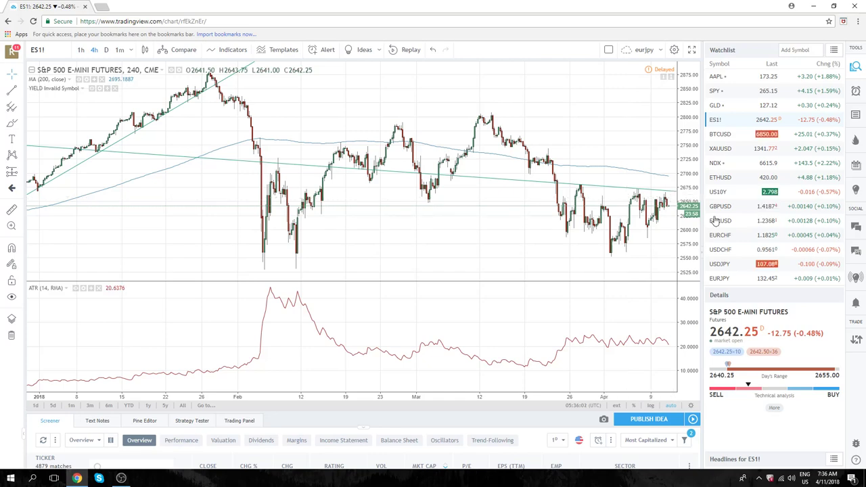
- Pick USDJPY from the watchlist to replace ES1! on the 240-minute chart
{"action": "scroll", "coordinate": [755, 223], "scroll_direction": "down", "scroll_amount": 1}
{"action": "left_click", "coordinate": [735, 228]}
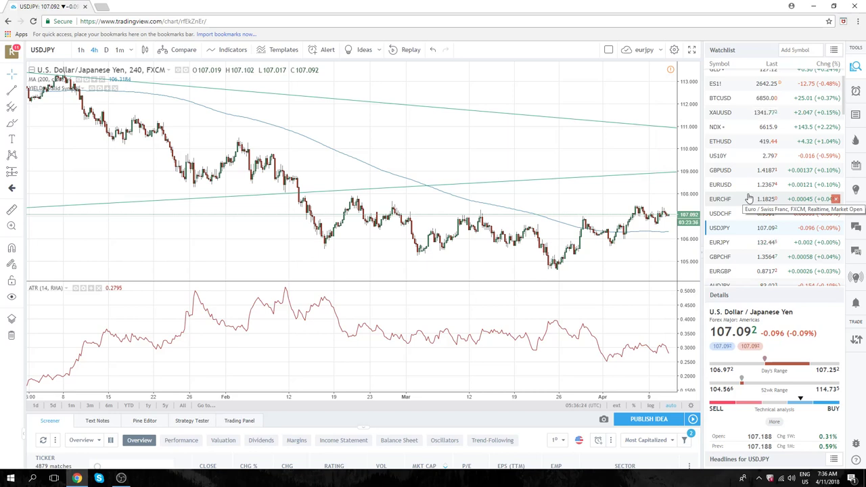
{"action": "scroll", "coordinate": [744, 200], "scroll_direction": "down", "scroll_amount": 2}
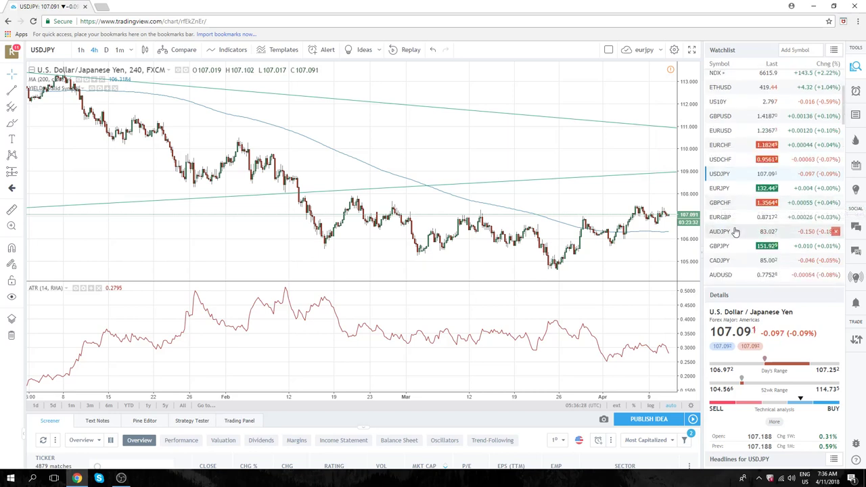
{"action": "scroll", "coordinate": [726, 194], "scroll_direction": "down", "scroll_amount": 2}
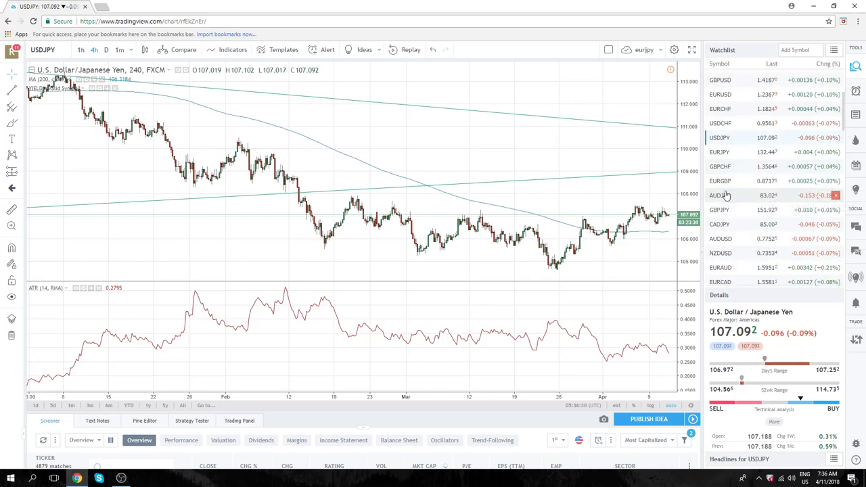
{"action": "scroll", "coordinate": [725, 194], "scroll_direction": "down", "scroll_amount": 1}
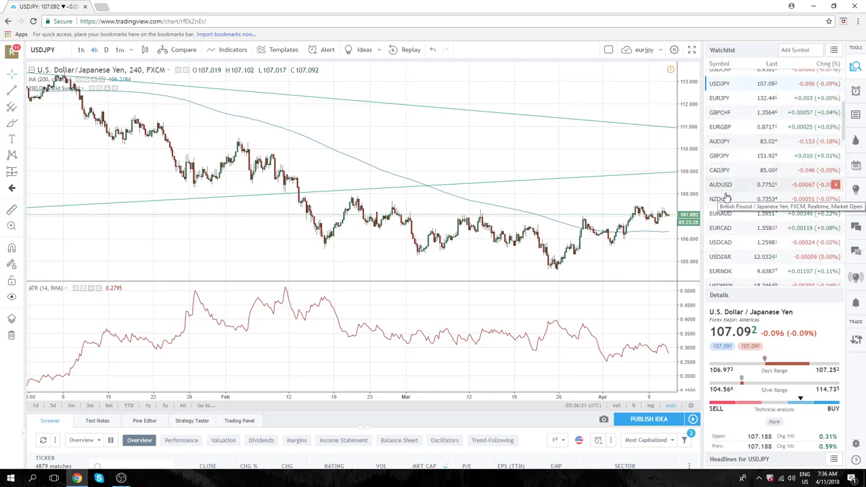
- Load USDCAD from the watchlist and set the chart interval to daily (D)
{"action": "left_click", "coordinate": [730, 241]}
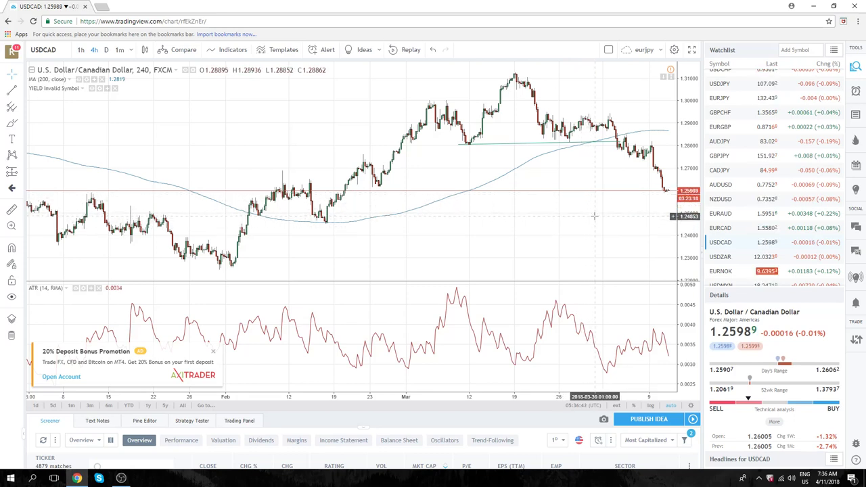
{"action": "left_click", "coordinate": [106, 49]}
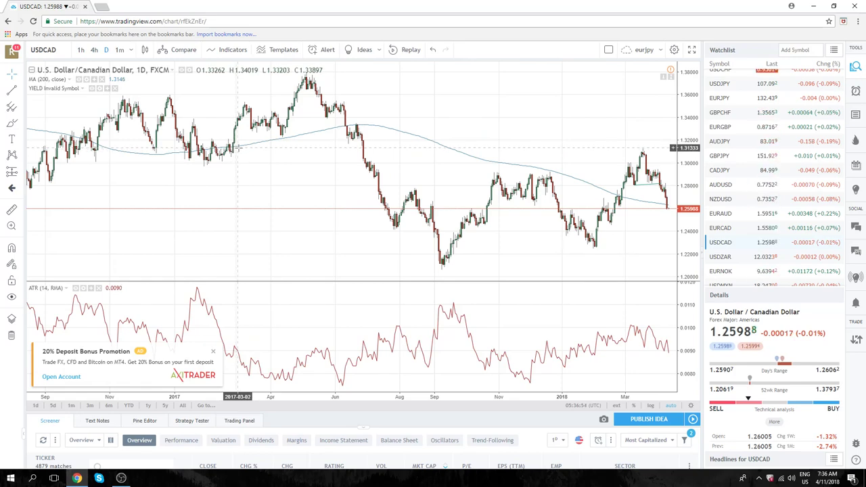
- Zoom the USDCAD daily chart to span about June 2017 through April 2018
{"action": "scroll", "coordinate": [236, 148], "scroll_direction": "up", "scroll_amount": 2}
{"action": "scroll", "coordinate": [244, 187], "scroll_direction": "up", "scroll_amount": 2}
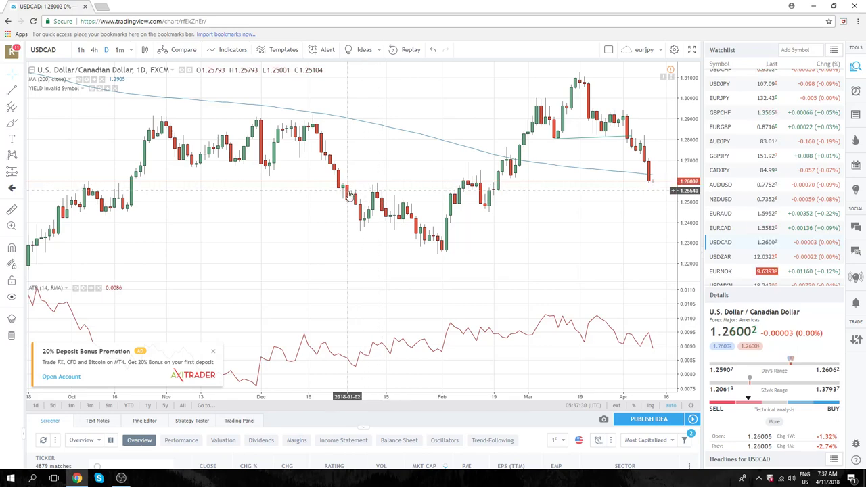
{"action": "scroll", "coordinate": [359, 187], "scroll_direction": "down", "scroll_amount": 1}
{"action": "scroll", "coordinate": [356, 183], "scroll_direction": "down", "scroll_amount": 1}
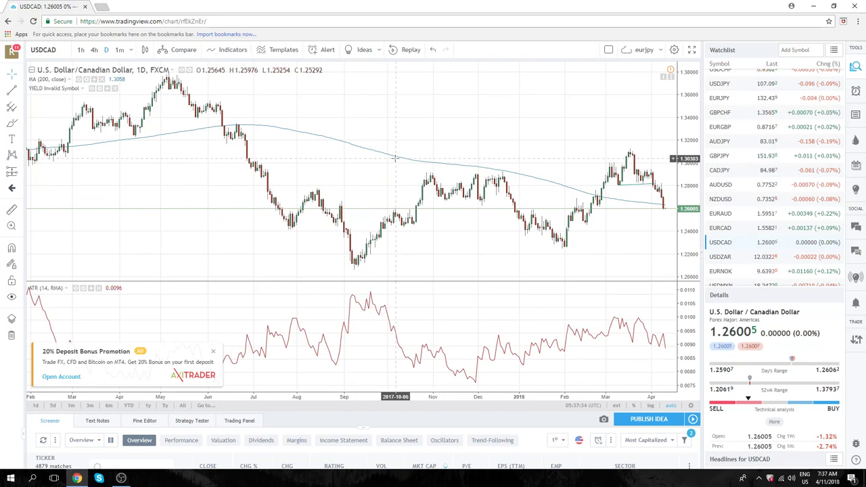
{"action": "scroll", "coordinate": [389, 196], "scroll_direction": "up", "scroll_amount": 1}
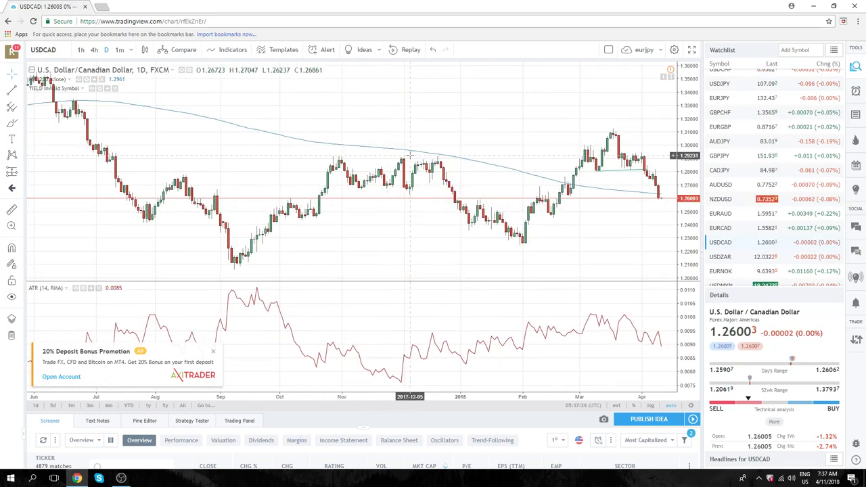